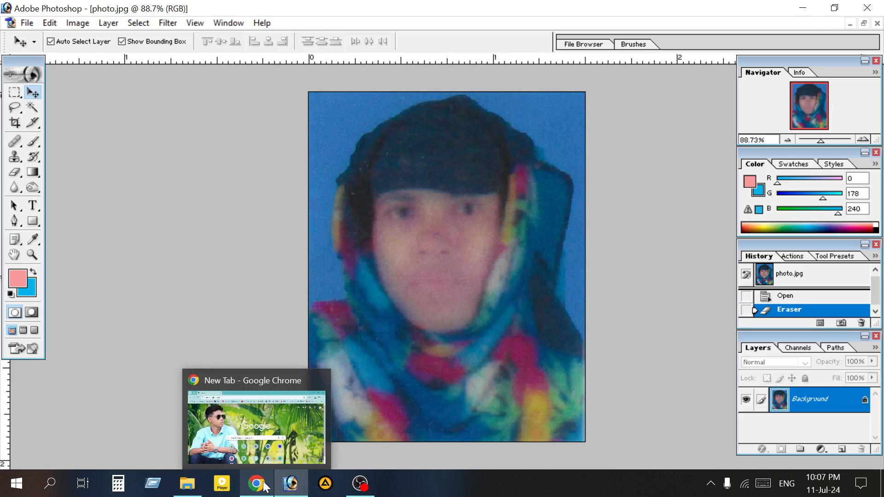
# Step: Switch to Chrome, search Google for "cute pro" and open the Cutout.Pro website from the results
pyautogui.click(263, 486)
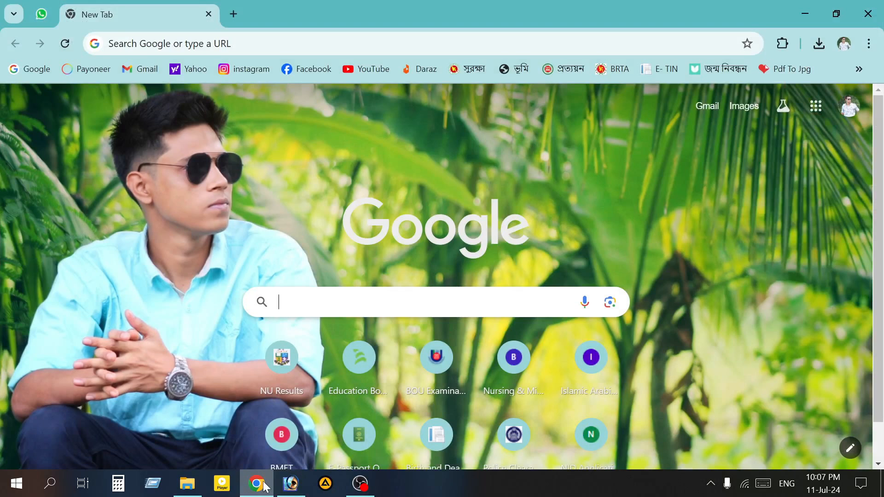
pyautogui.write('cute ')
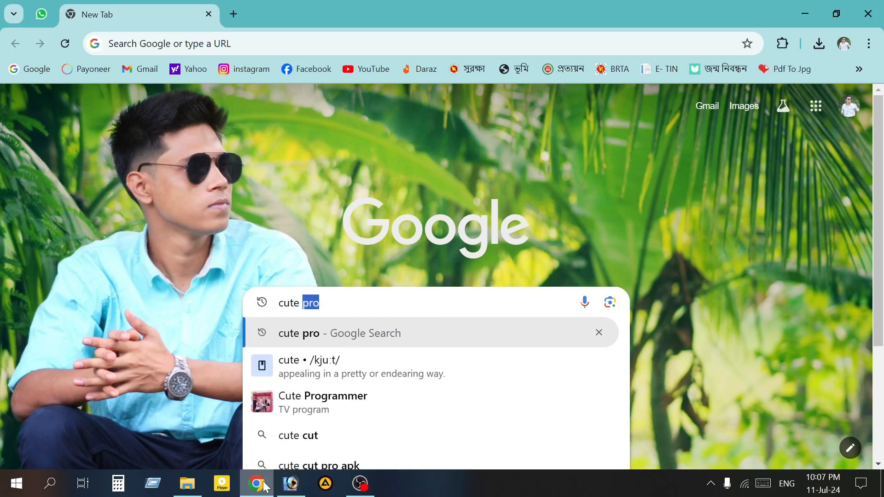
pyautogui.write('pro')
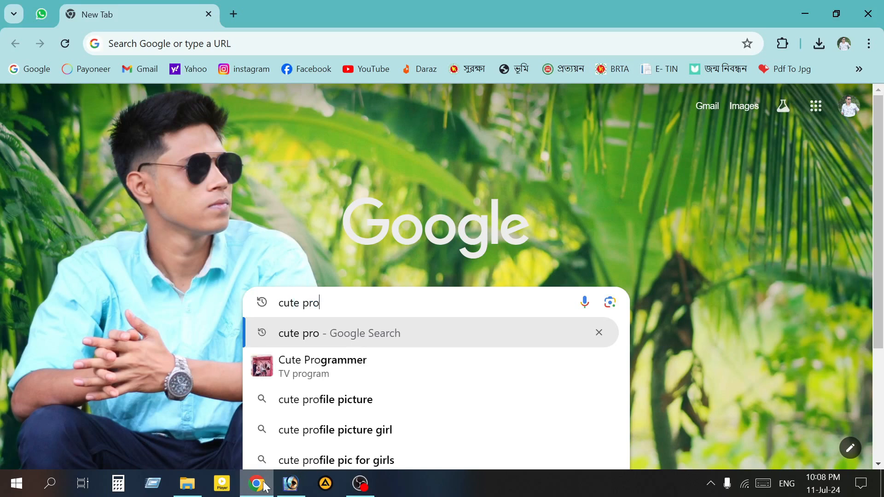
pyautogui.press('Return')
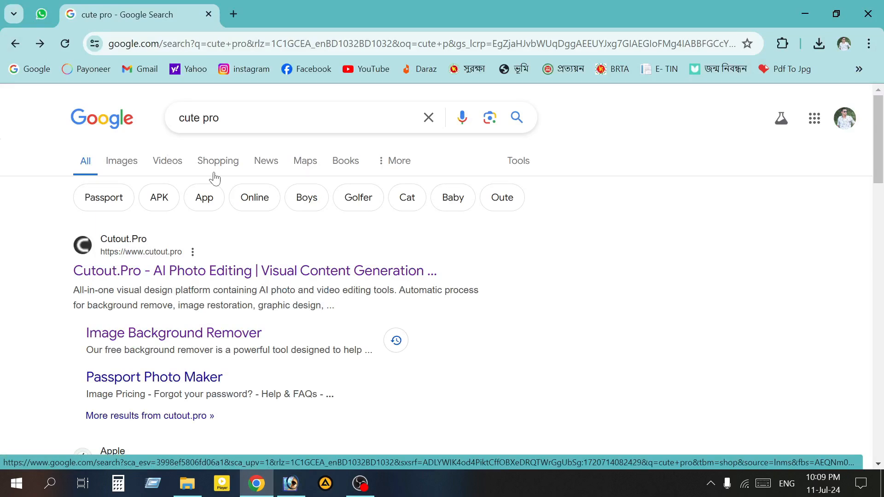
pyautogui.click(144, 271)
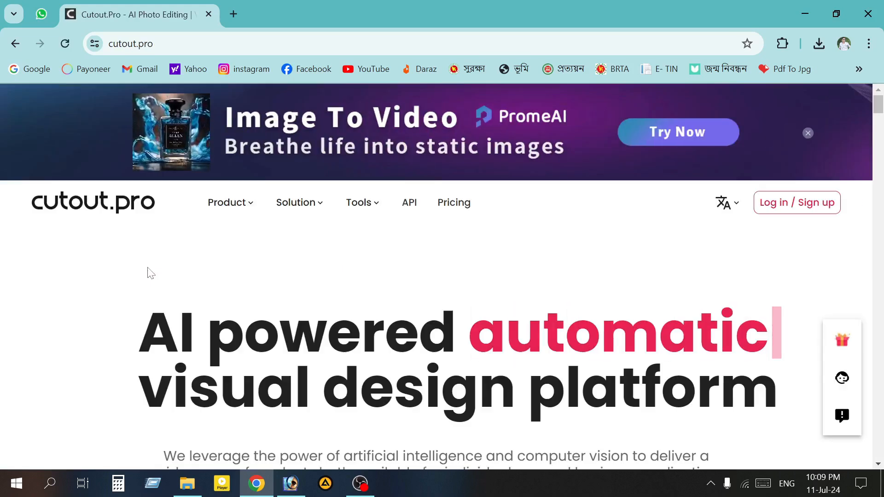
# Step: Open the Photo Enhancer & Upscaler from the featured AI tools on the Cutout.Pro homepage
pyautogui.scroll(-10, 305, 290)
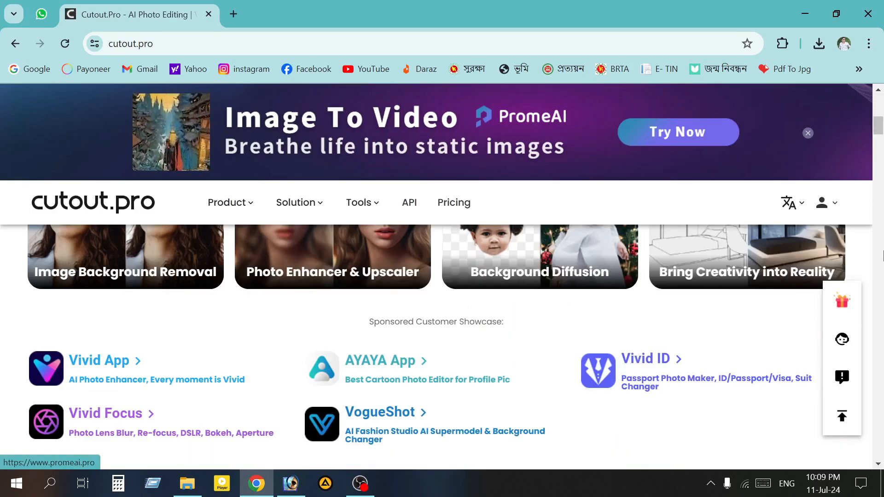
pyautogui.moveTo(878, 134); pyautogui.dragTo(878, 126)
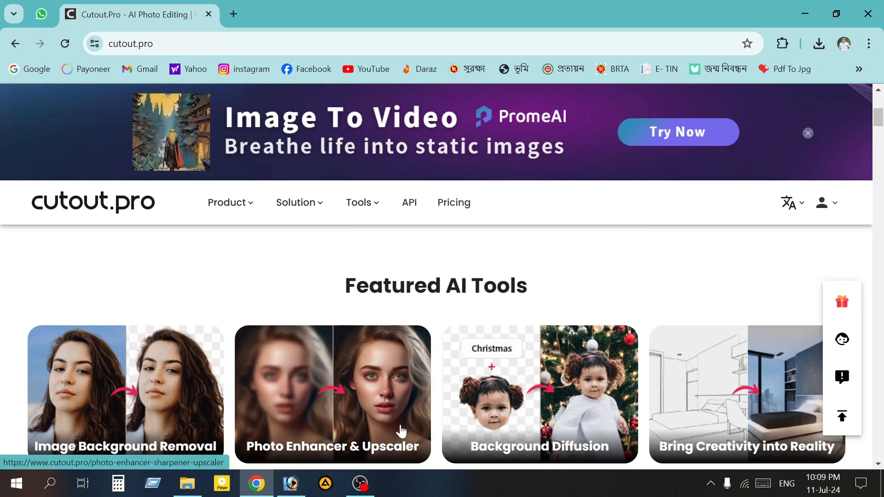
pyautogui.scroll(-15, 879, 148)
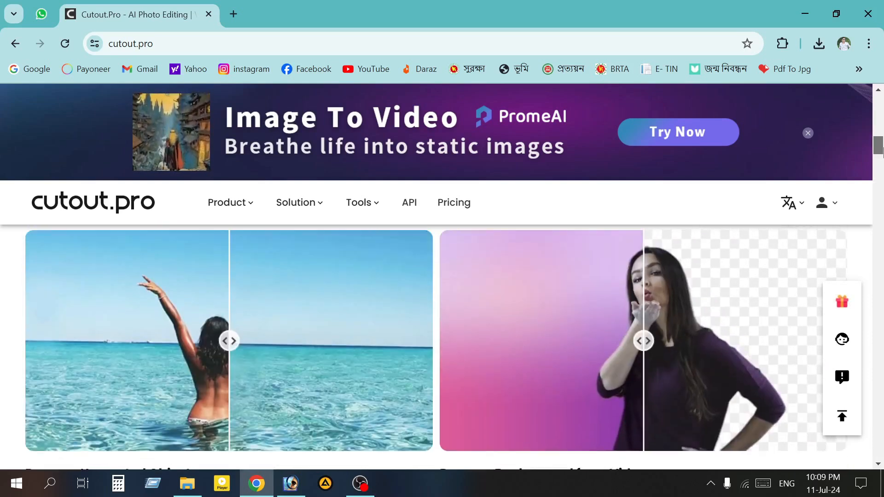
pyautogui.moveTo(881, 152); pyautogui.dragTo(881, 146)
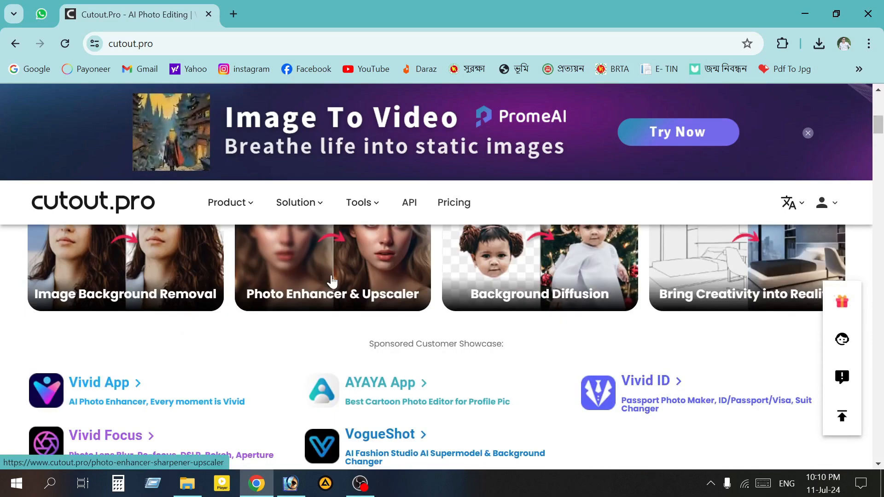
pyautogui.click(332, 280)
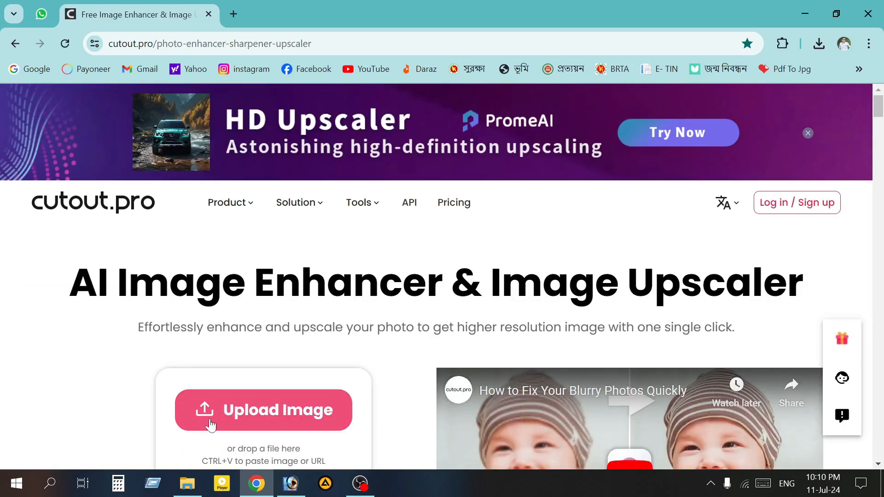
# Step: Upload the image "photo" from the Desktop folder to the AI image enhancer
pyautogui.click(227, 420)
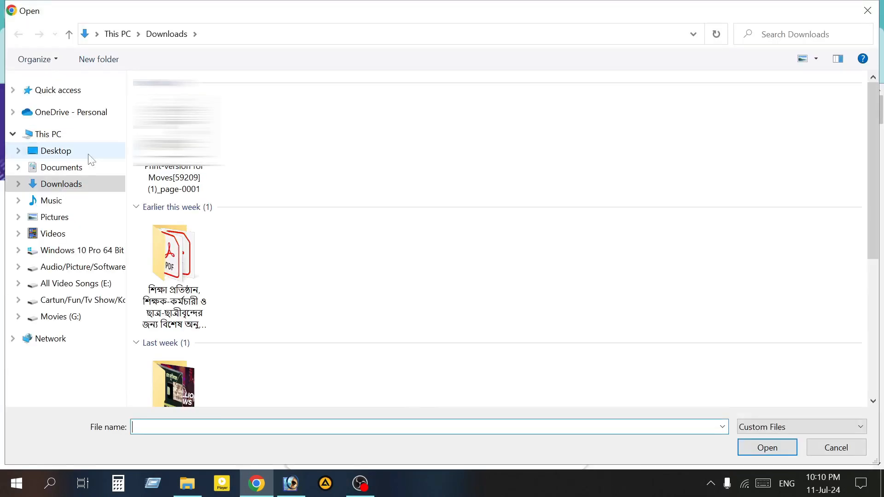
pyautogui.click(92, 151)
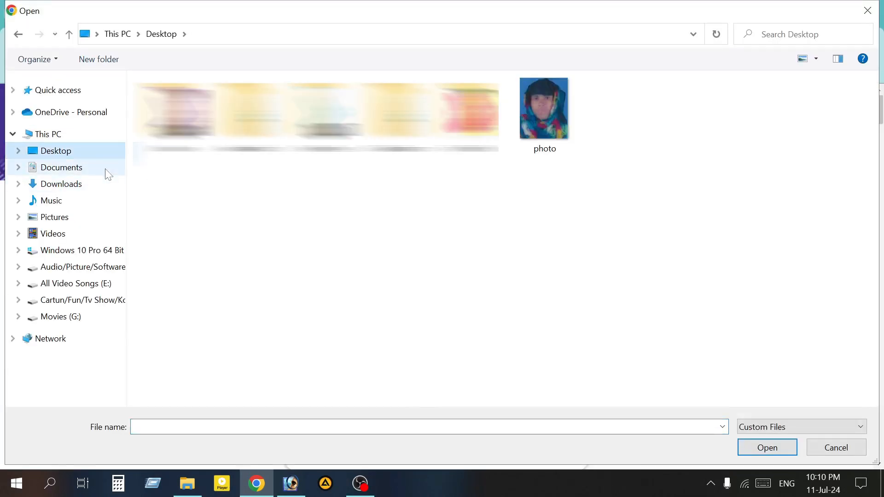
pyautogui.click(535, 148)
pyautogui.click(767, 448)
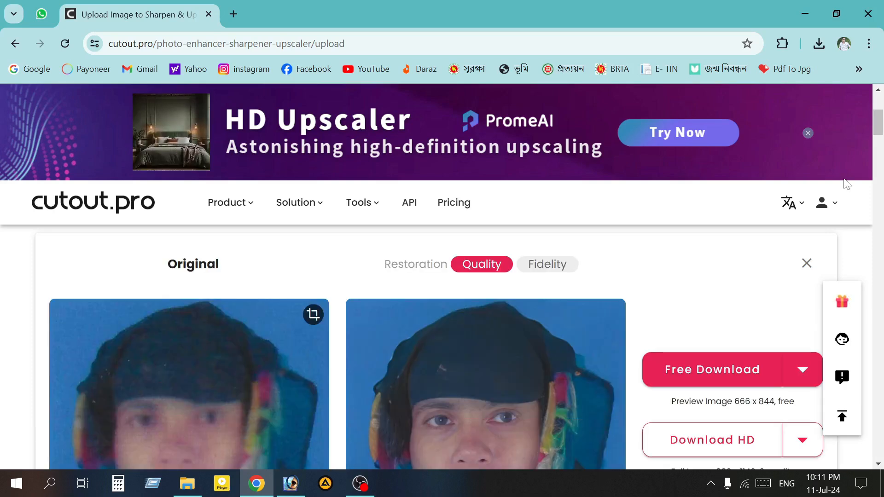
# Step: Download the free 666 x 844 preview version of the enhanced photo
pyautogui.scroll(-1, 880, 133)
pyautogui.moveTo(881, 133); pyautogui.dragTo(881, 137)
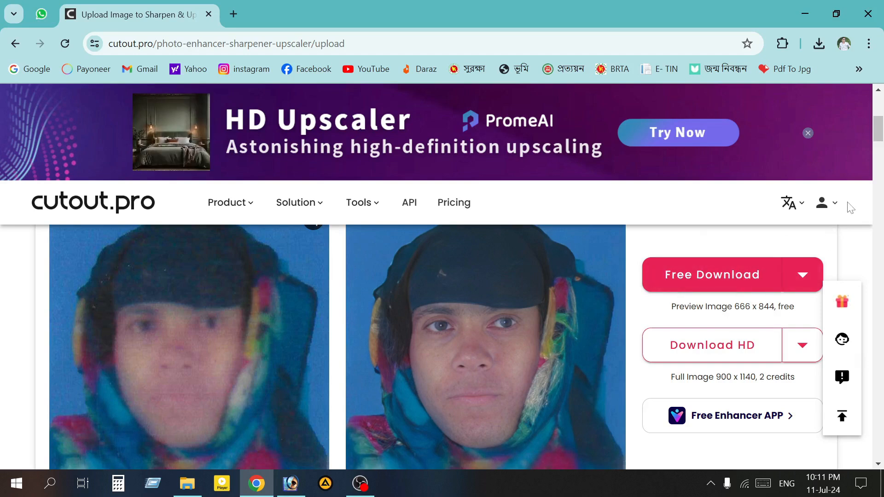
pyautogui.click(735, 282)
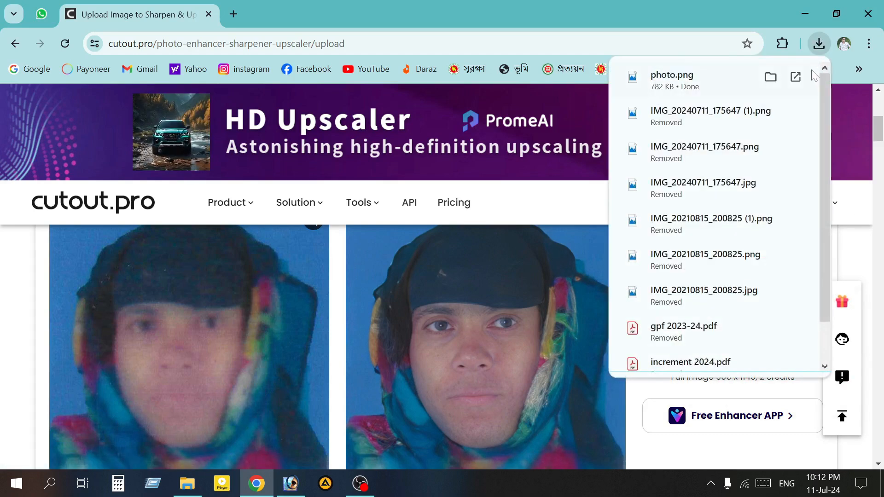
# Step: Open the enhanced photo.png from the Downloads folder in Photoshop and maximize its document window
pyautogui.click(795, 78)
pyautogui.click(75, 177)
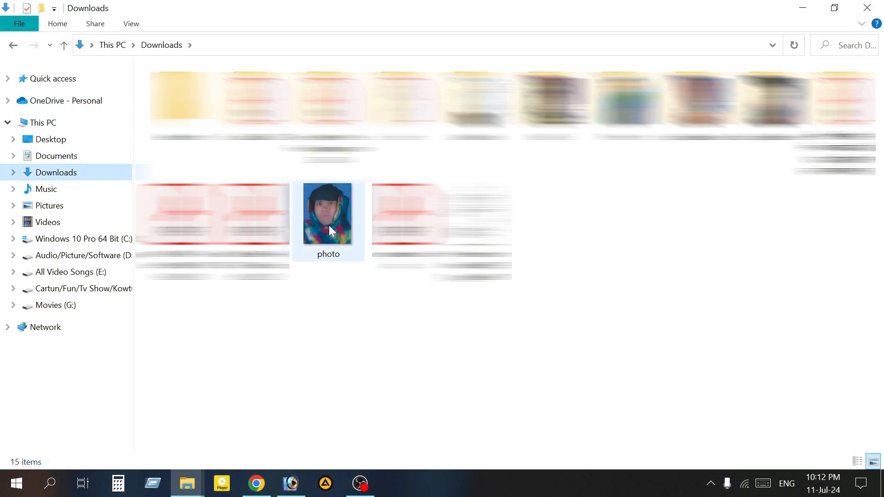
pyautogui.click(332, 208)
pyautogui.moveTo(328, 208); pyautogui.dragTo(365, 234)
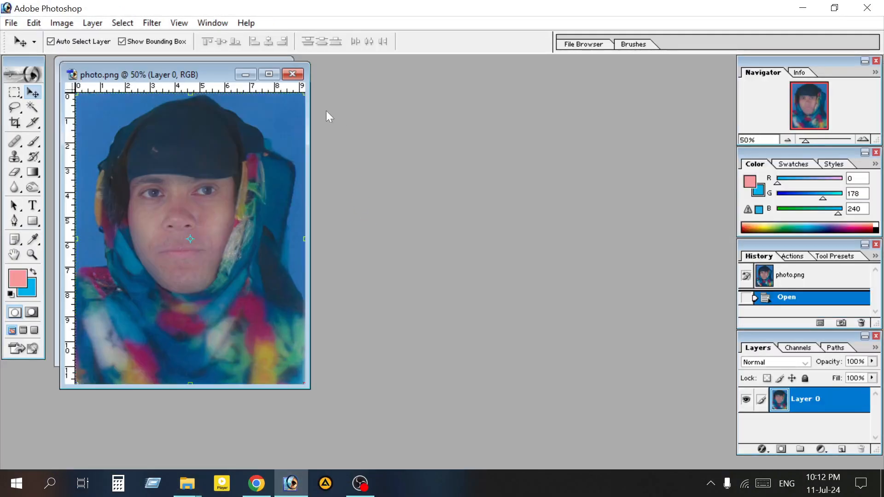
pyautogui.doubleClick(269, 73)
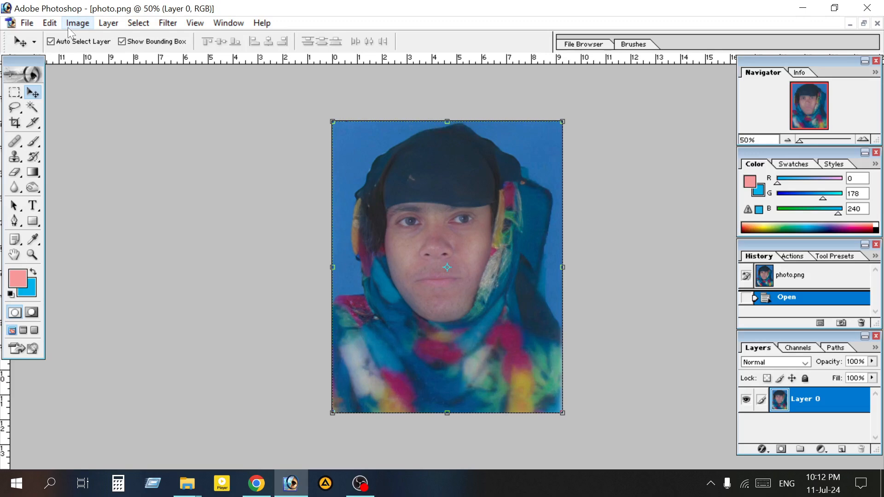
# Step: Save the enhanced photo to the Desktop as a JPEG copy named "photo copy.jpg" with Maximum quality 12 and Baseline ("Standard") format
pyautogui.click(27, 22)
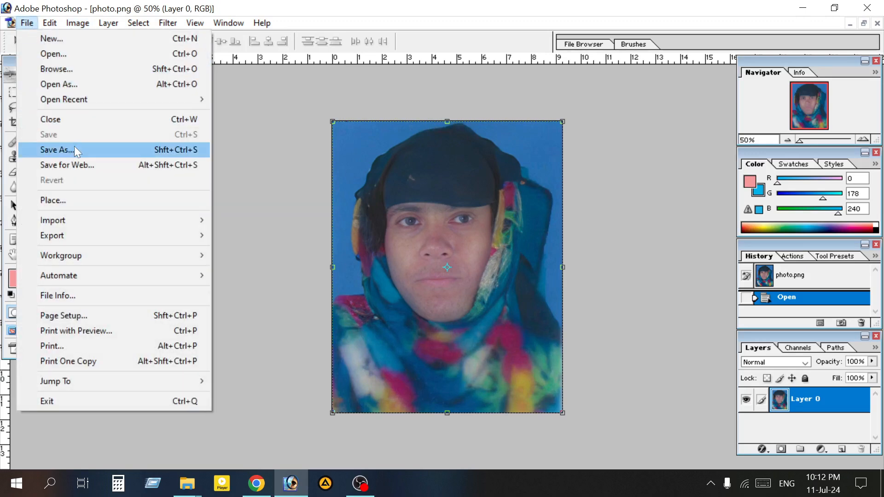
pyautogui.click(75, 149)
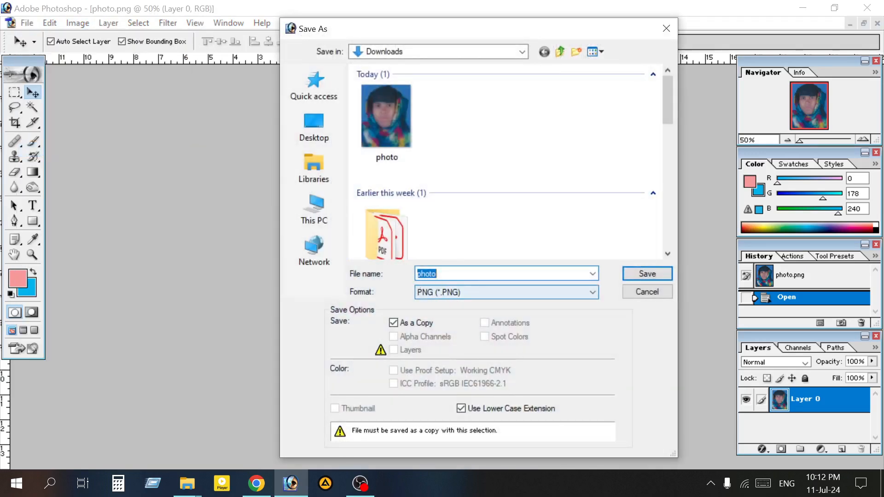
pyautogui.click(444, 295)
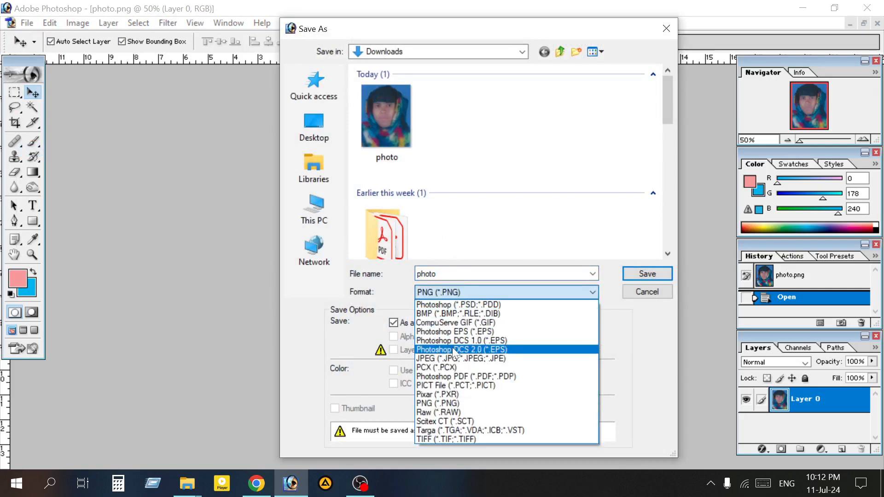
pyautogui.click(448, 358)
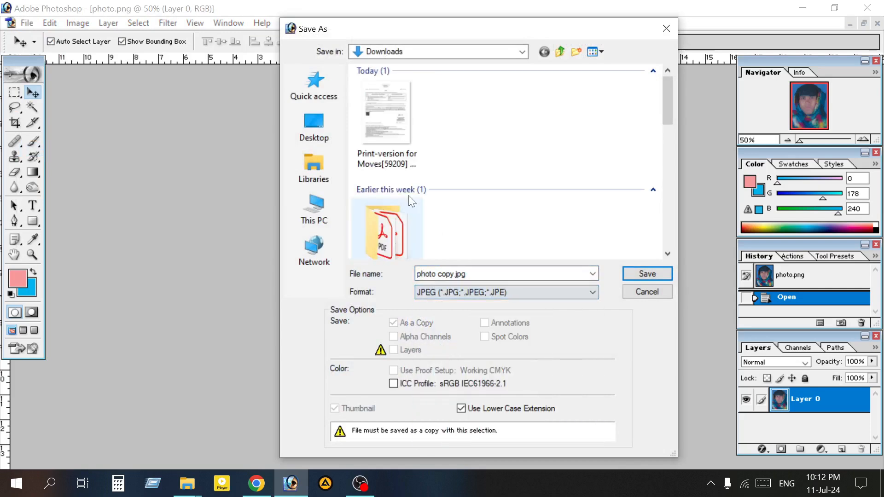
pyautogui.click(327, 133)
pyautogui.click(642, 269)
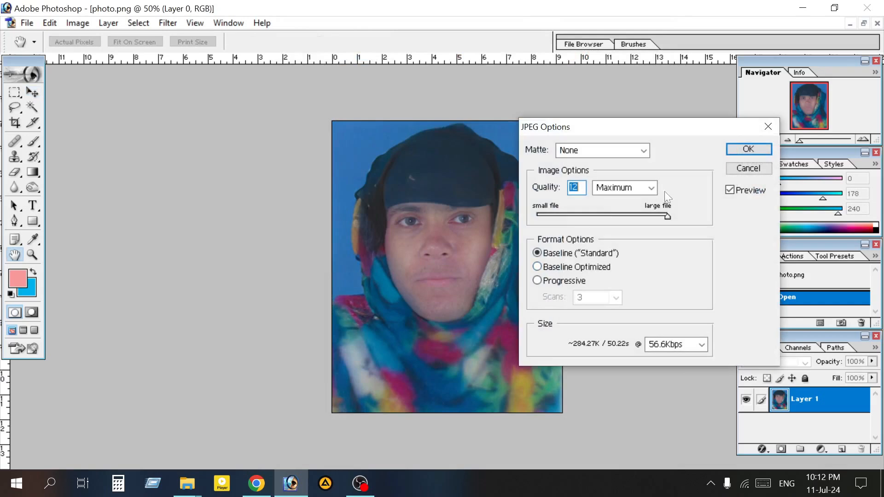
pyautogui.click(748, 149)
# Step: Switch back to Chrome and compare the original photo with its enhanced version on the Cutout.Pro result page
pyautogui.click(256, 483)
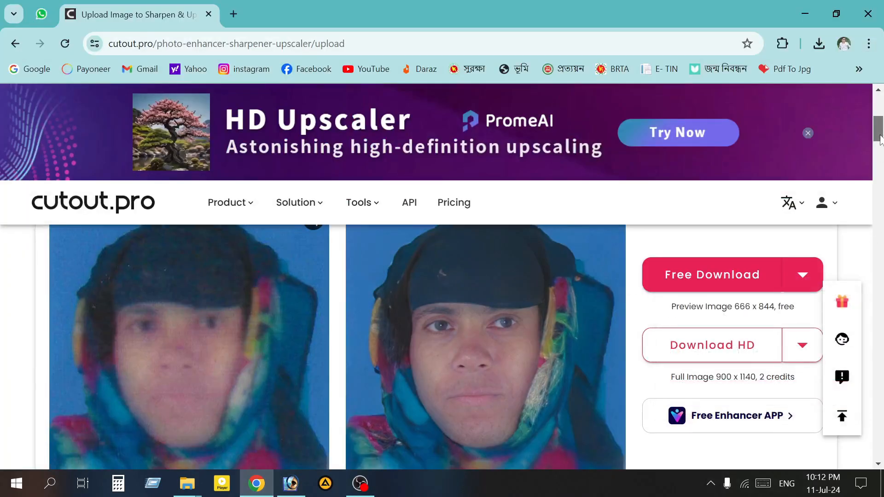
pyautogui.moveTo(879, 139); pyautogui.dragTo(879, 138)
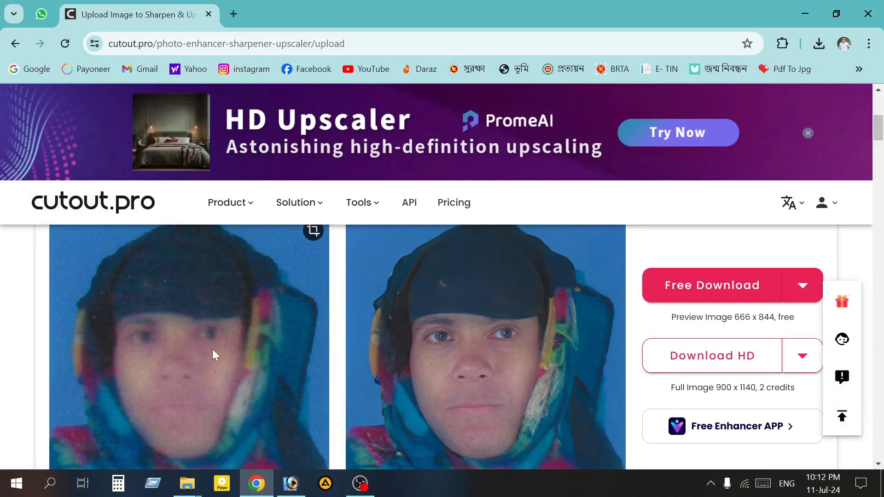